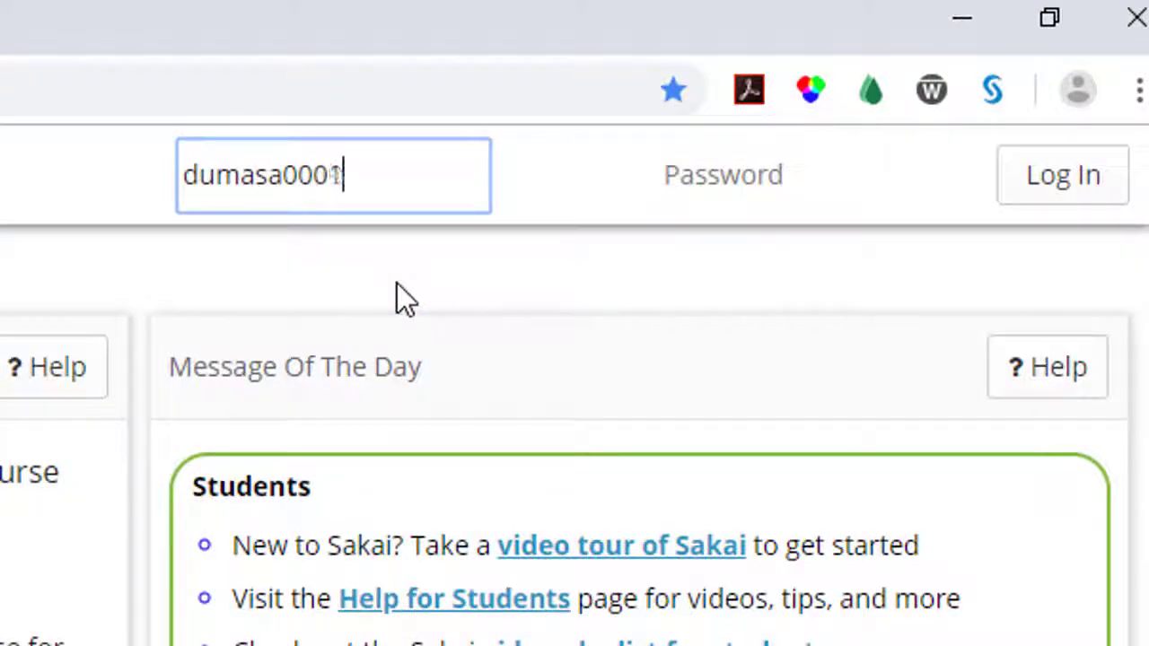
# - Finish entering the user ID and move on to the Password field
pyautogui.press('Tab')
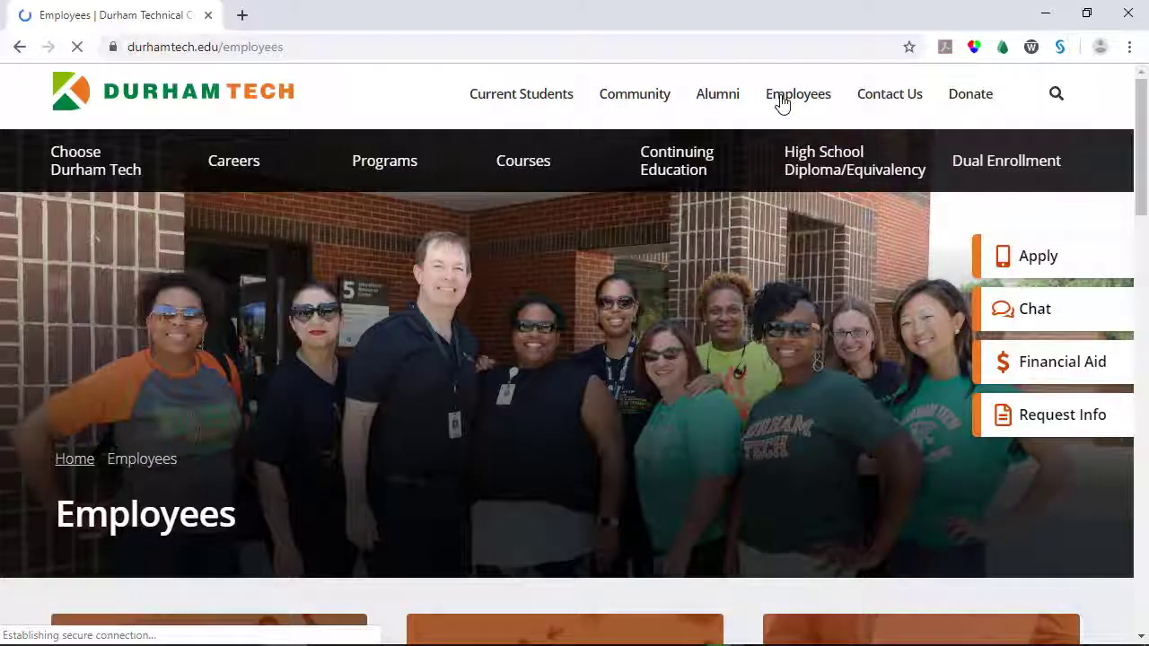
# - Scroll down the Durham Tech Students page and follow the Sakai link to the login gateway
pyautogui.moveTo(1138, 126); pyautogui.dragTo(1138, 269)
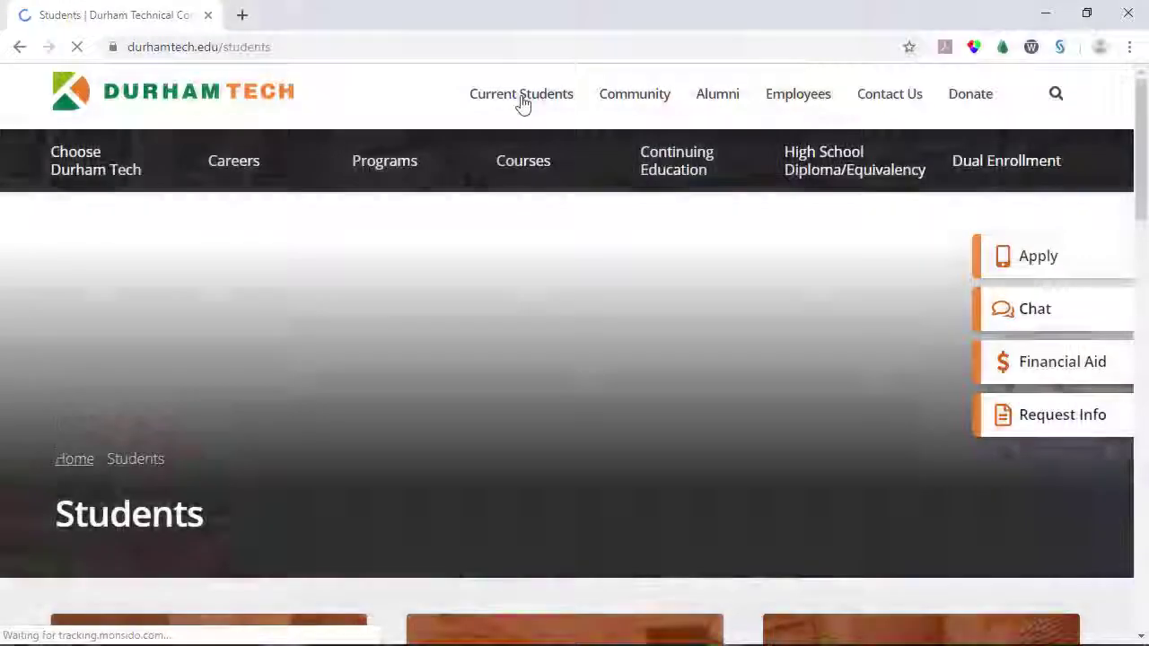
pyautogui.scroll(-3, 538, 180)
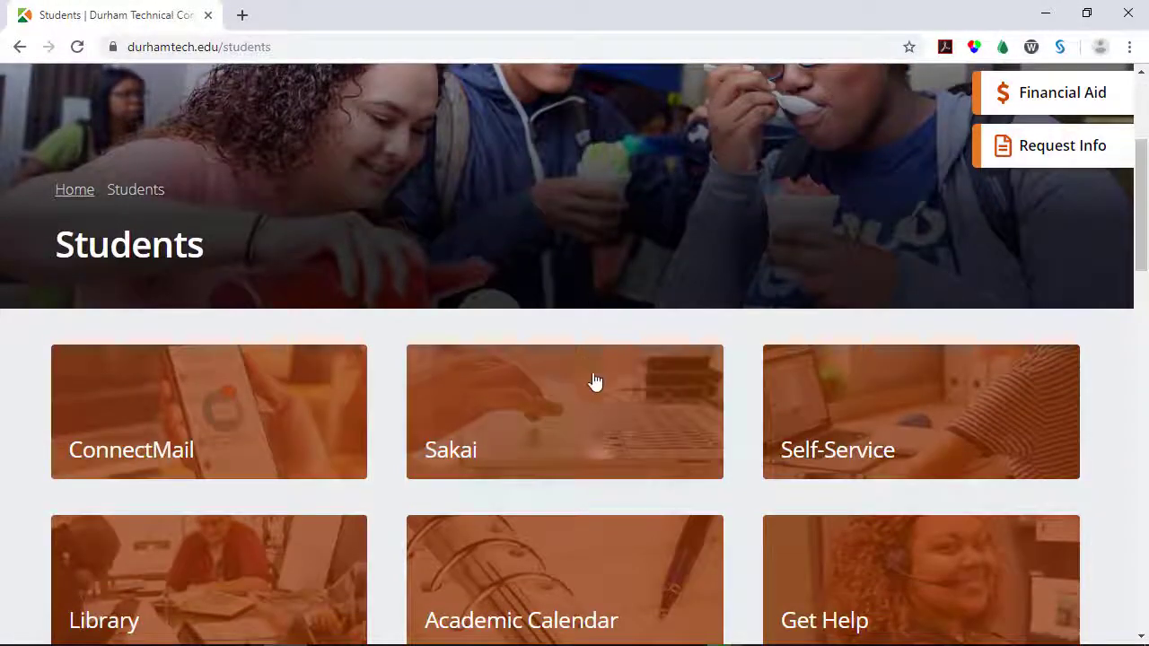
pyautogui.click(601, 412)
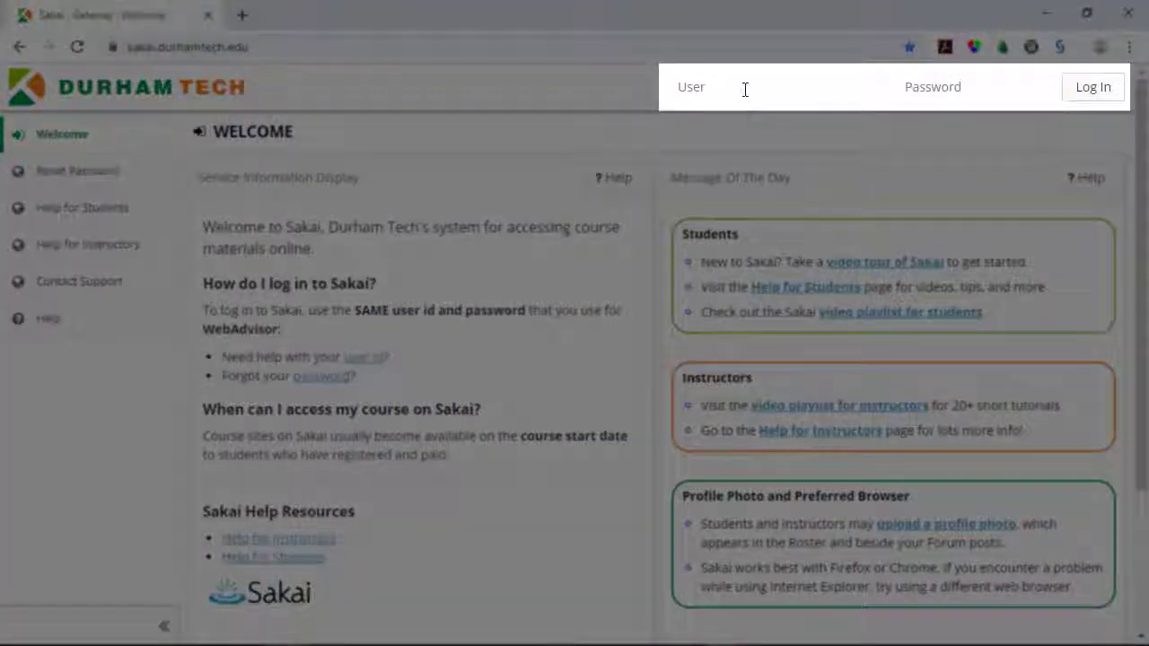
pyautogui.click(744, 88)
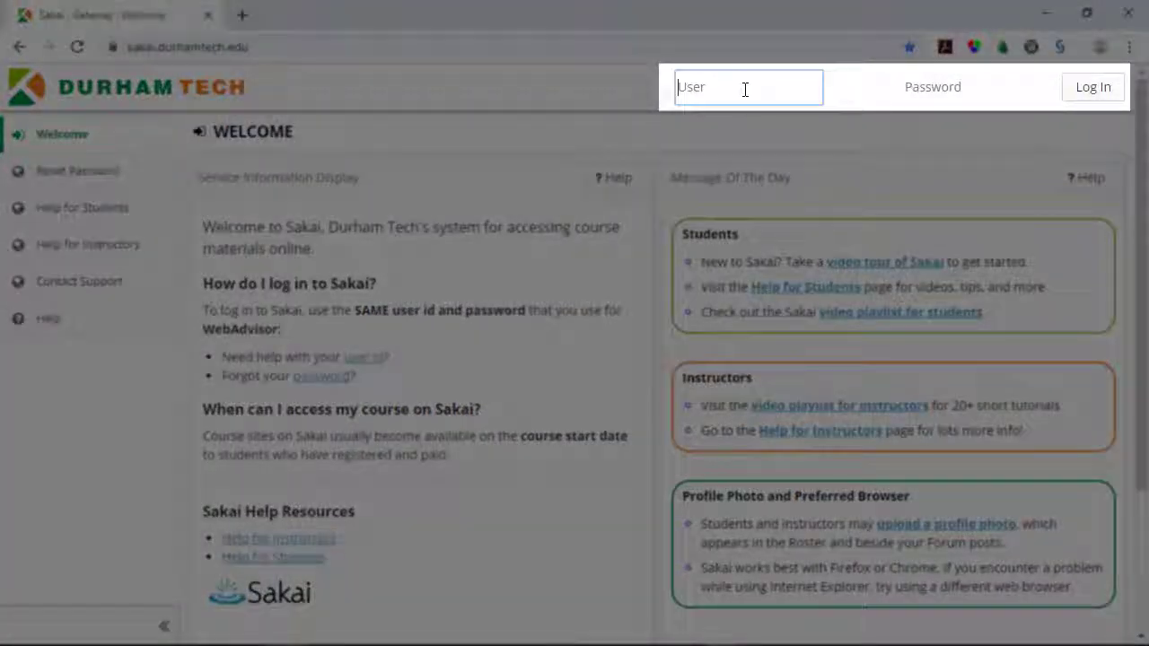
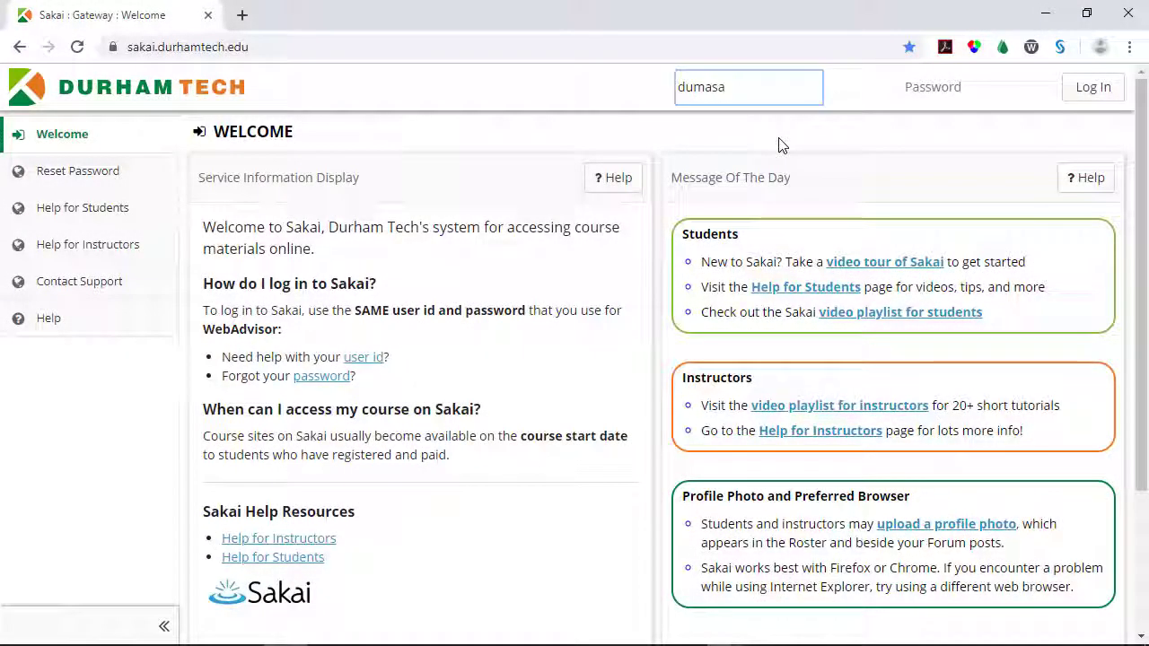
pyautogui.press('Tab')
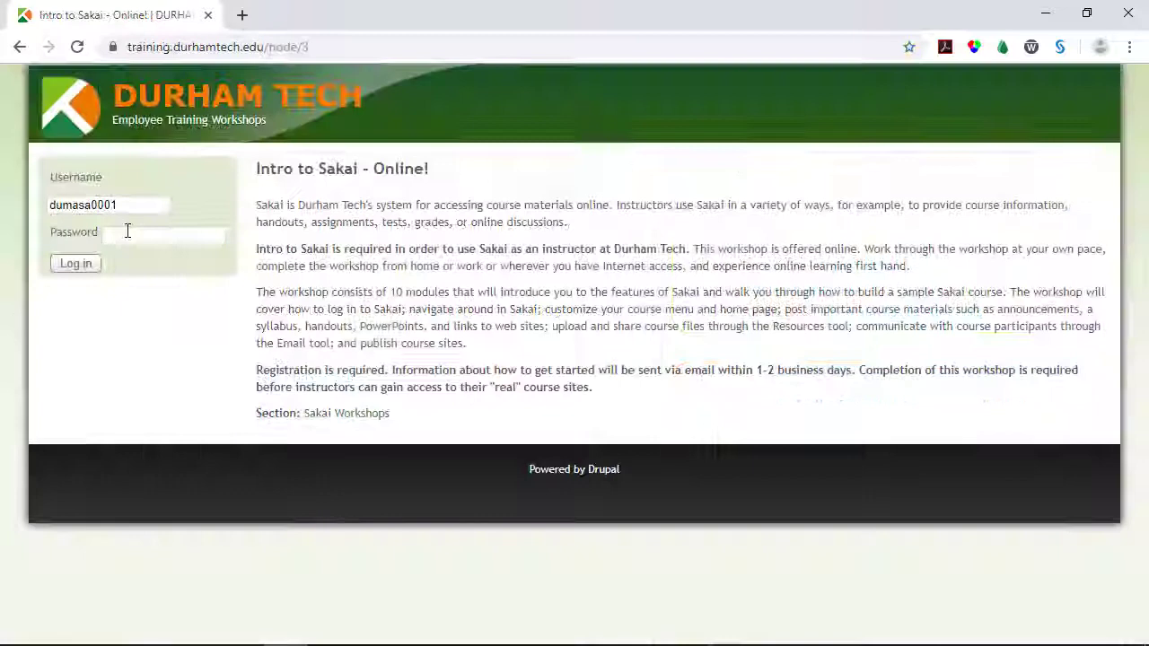
pyautogui.click(127, 232)
pyautogui.write('••••')
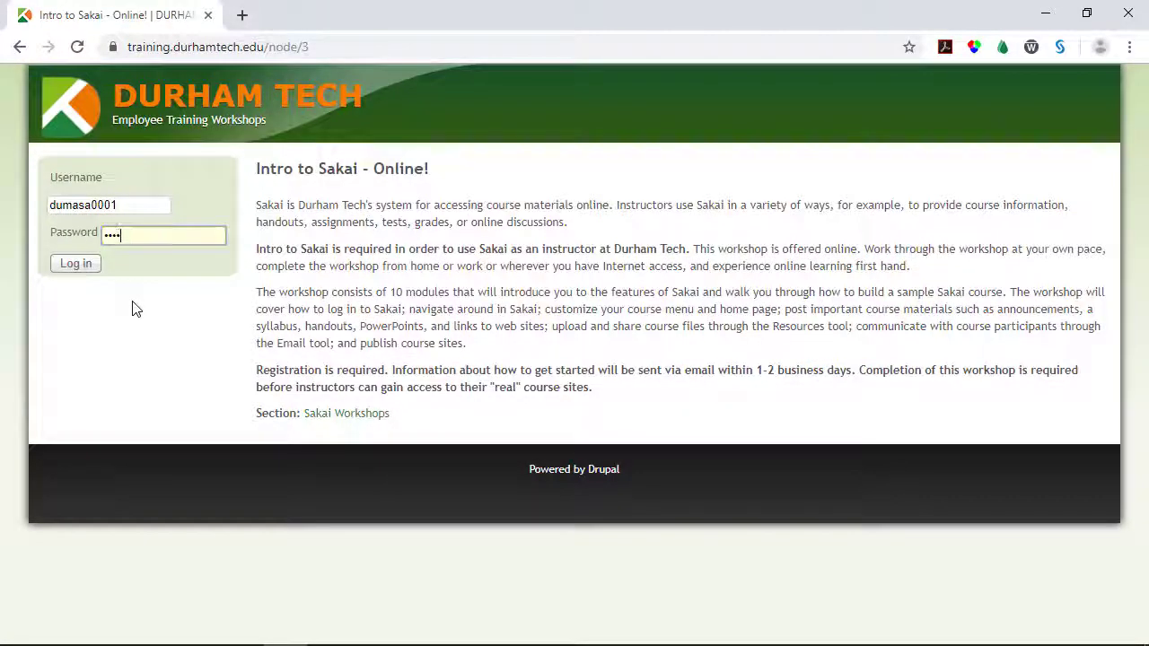
pyautogui.write('•')
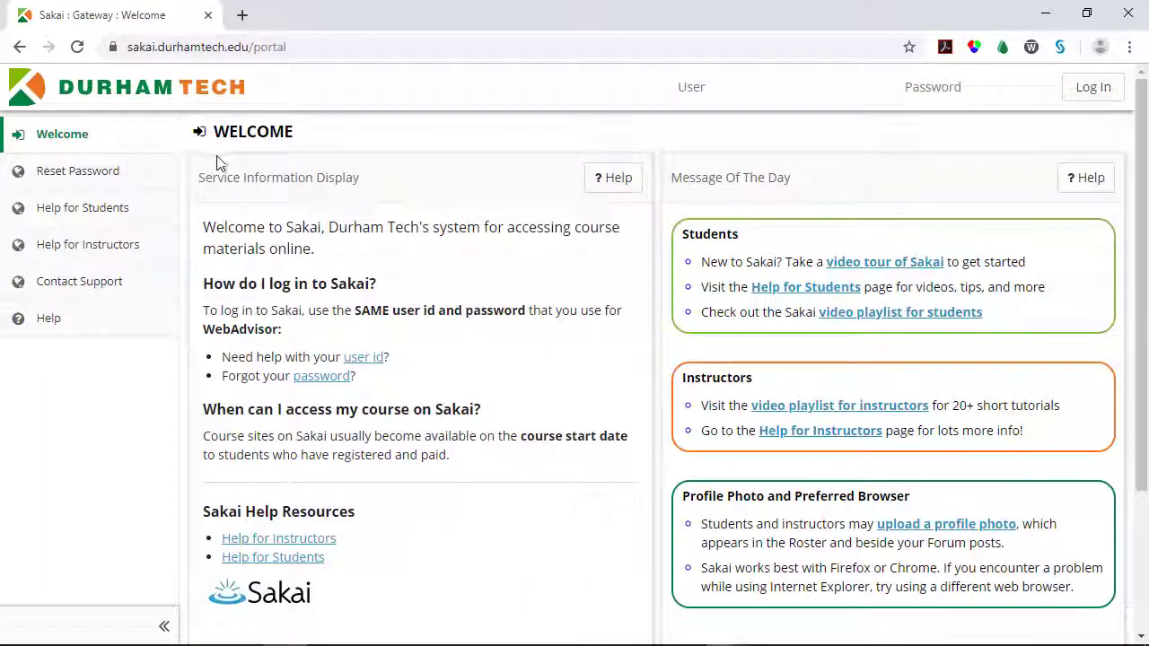
# - View the password reset instructions and open the reset form in a new tab
pyautogui.click(153, 184)
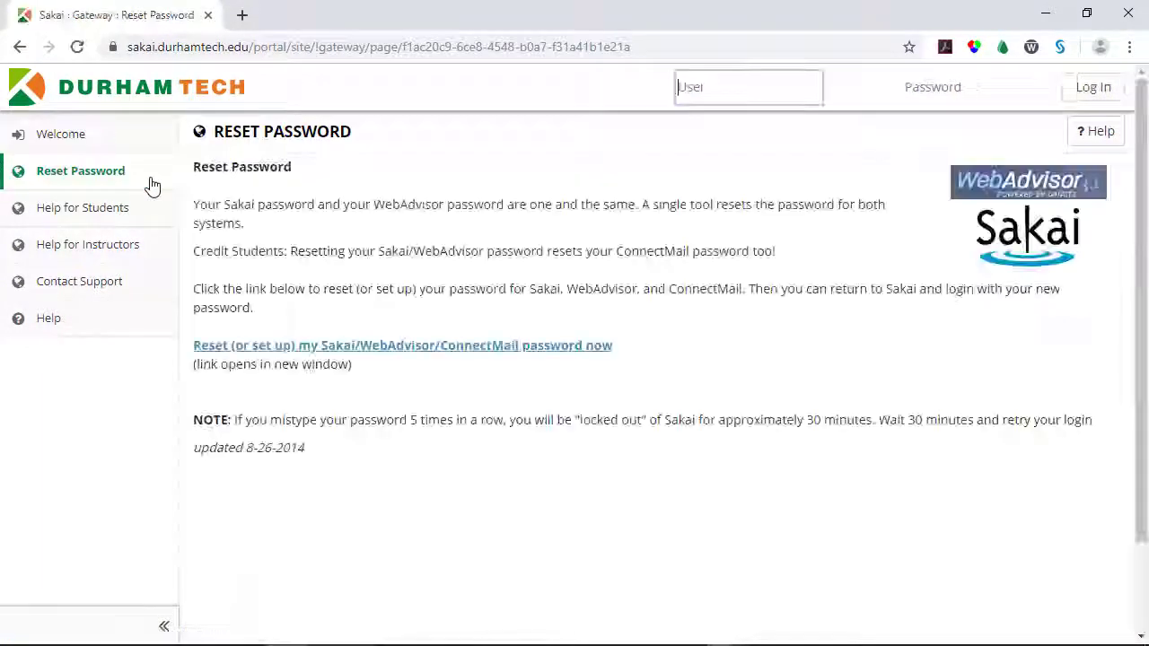
pyautogui.click(334, 348)
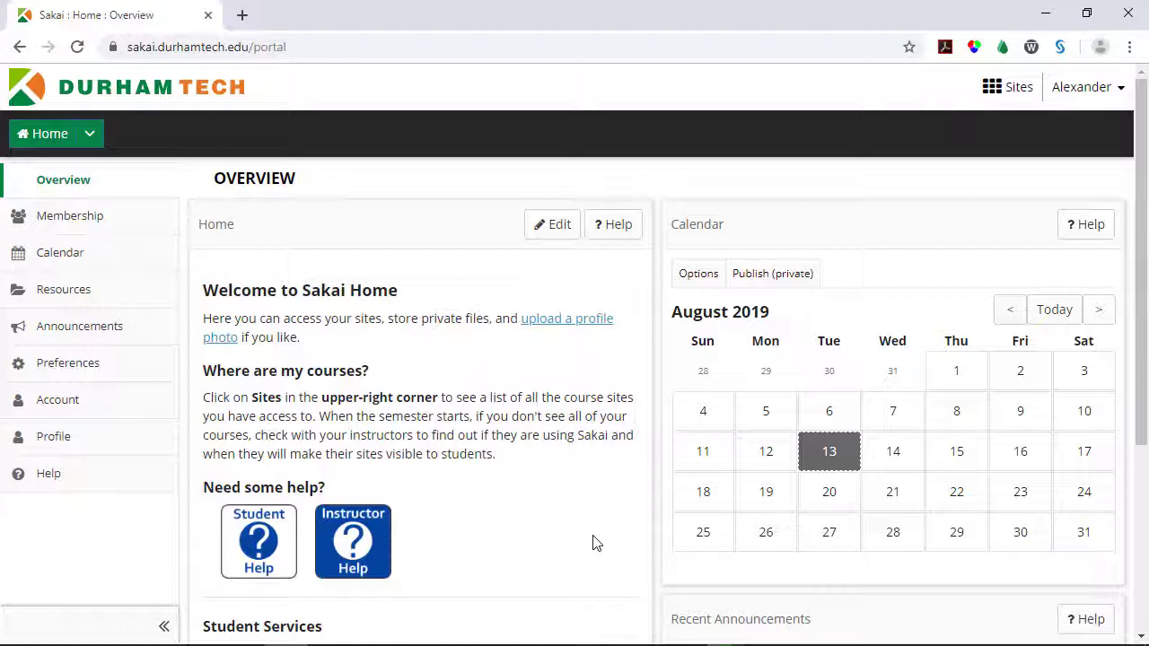
pyautogui.scroll(-3, 593, 543)
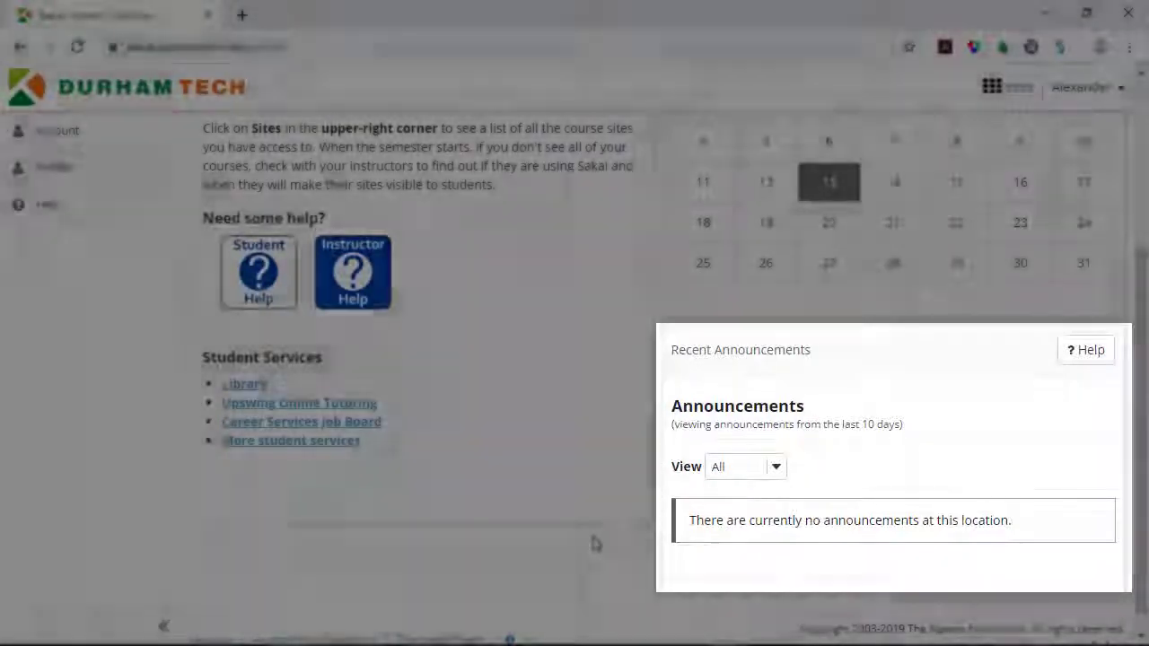
pyautogui.scroll(5, 592, 544)
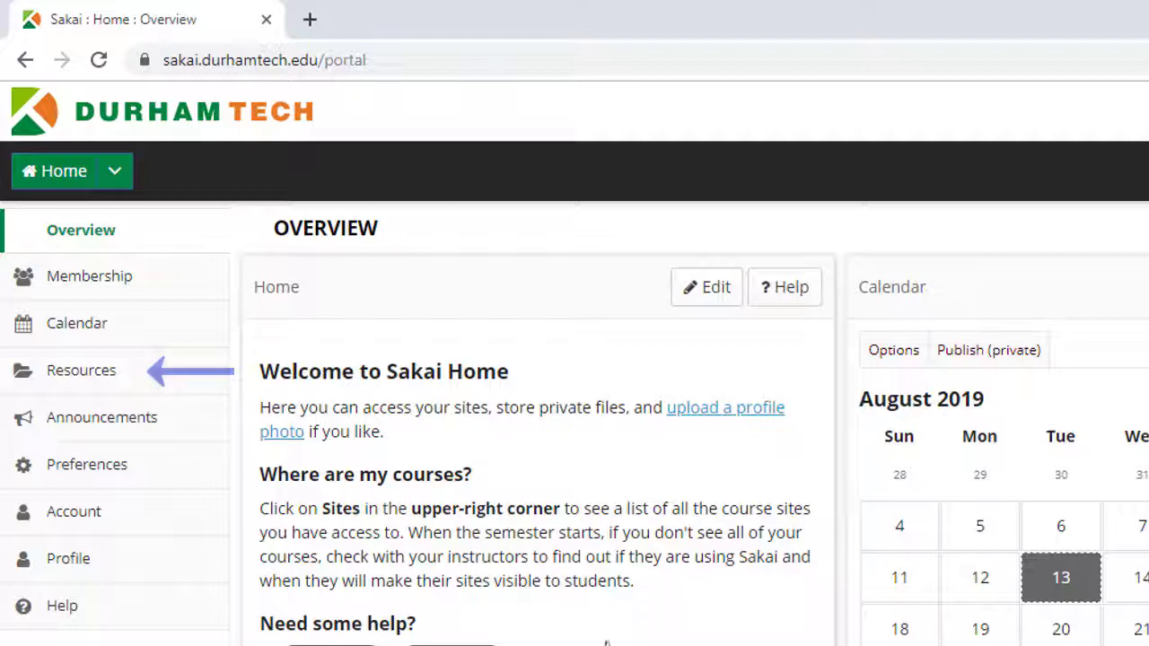
# - Open the Profile page from the sidebar to reach the profile picture options
pyautogui.click(205, 567)
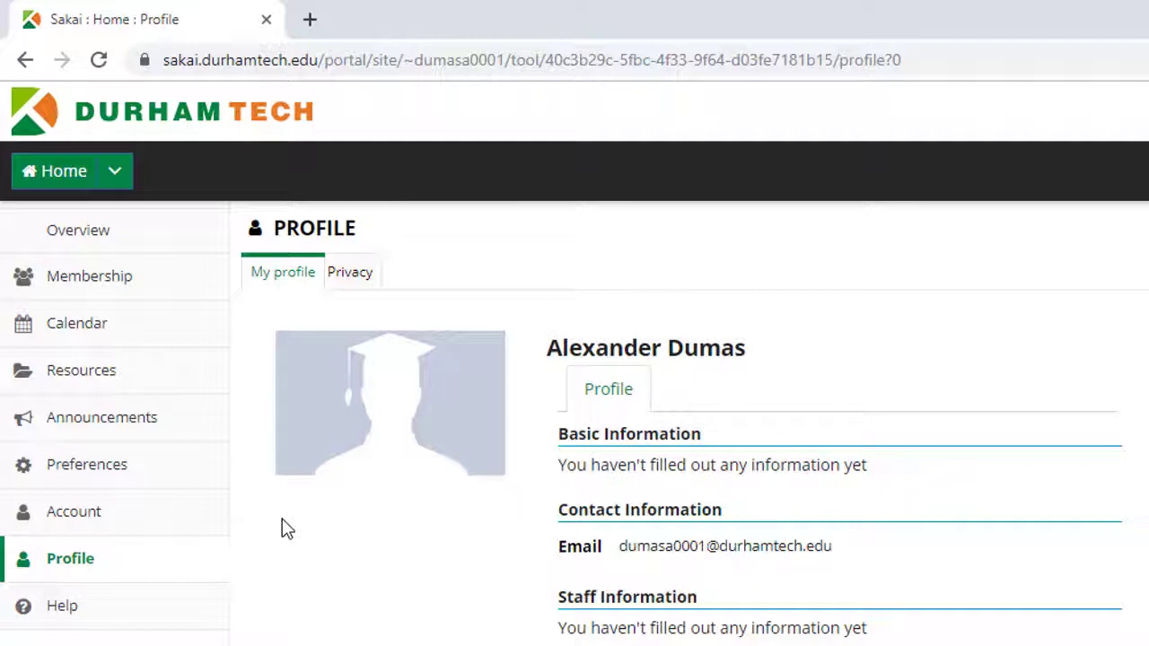
pyautogui.moveTo(333, 467)
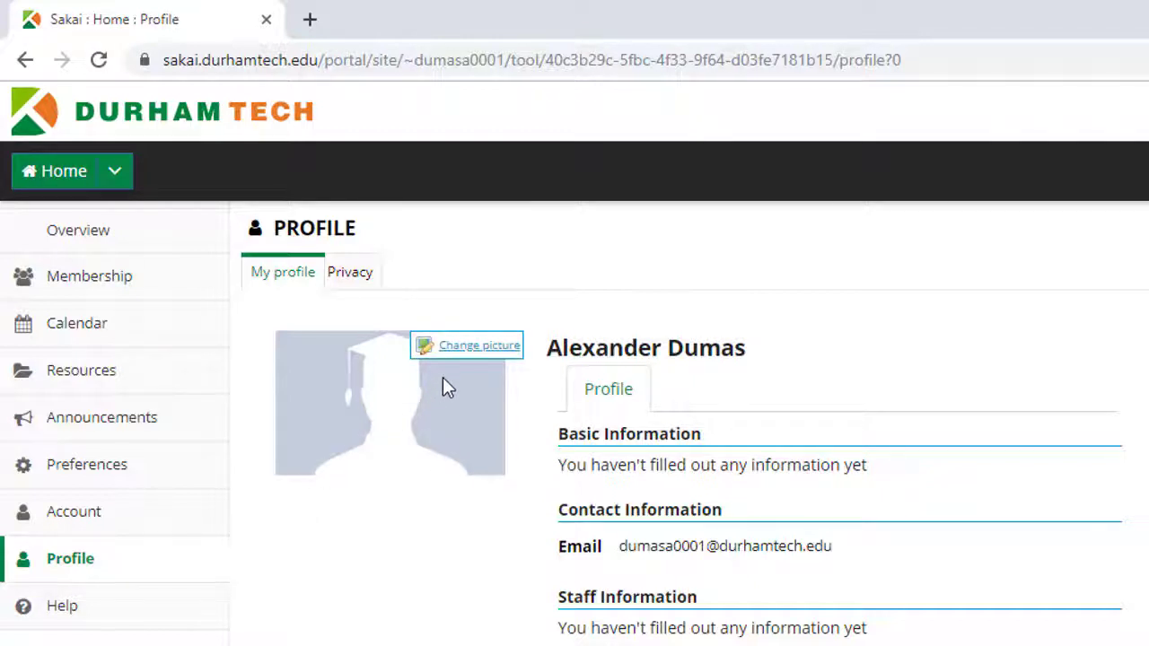
# - Pick My Profile Photo from the Profile Photos folder and upload it as the profile picture
pyautogui.click(468, 353)
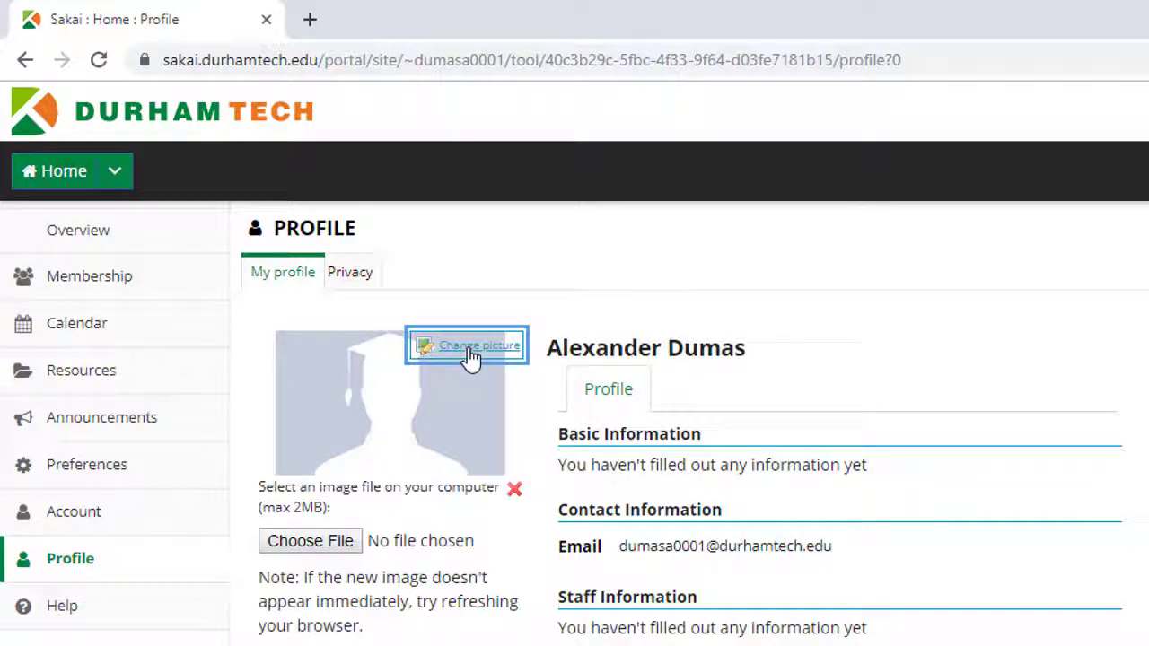
pyautogui.click(319, 543)
pyautogui.doubleClick(761, 355)
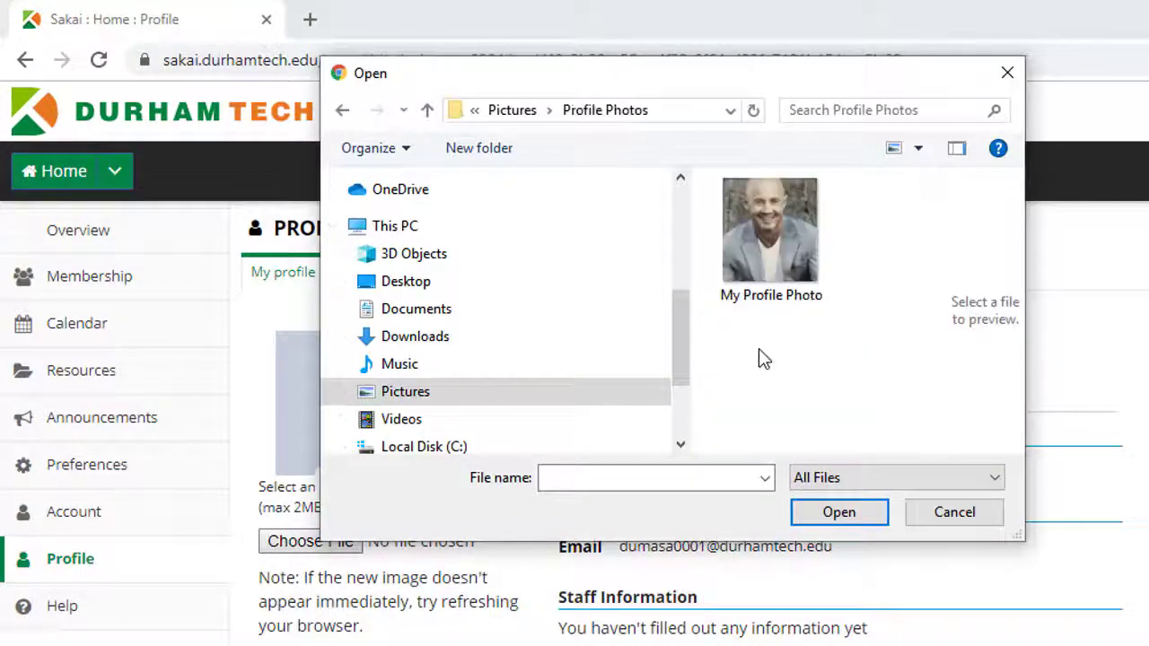
pyautogui.click(761, 264)
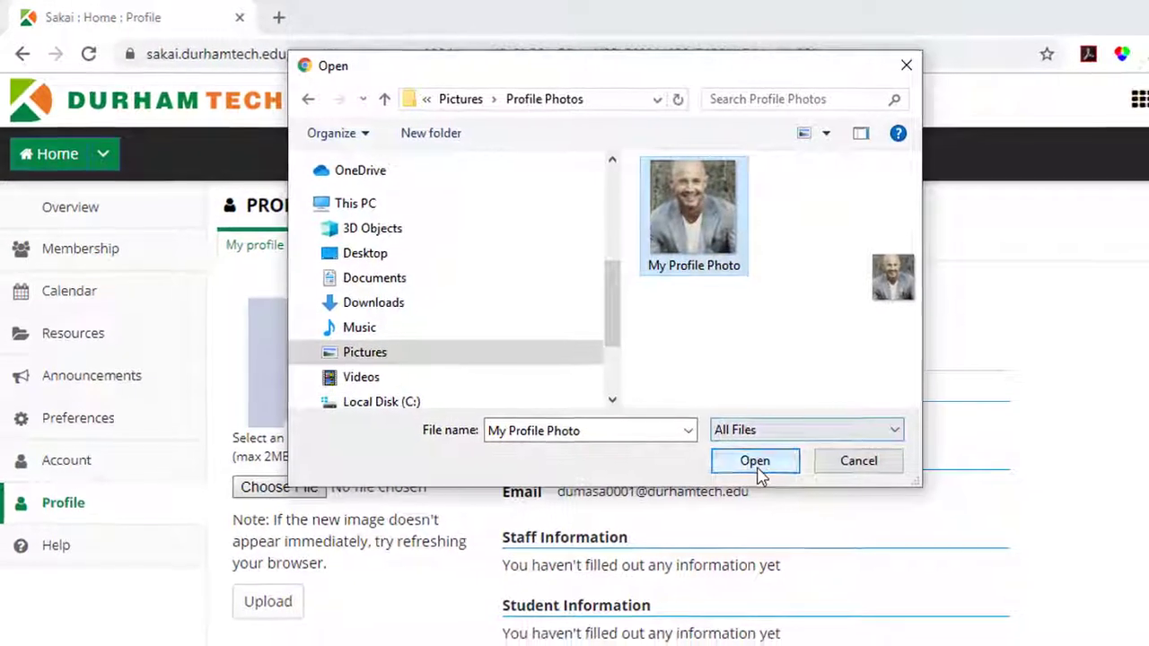
pyautogui.click(755, 462)
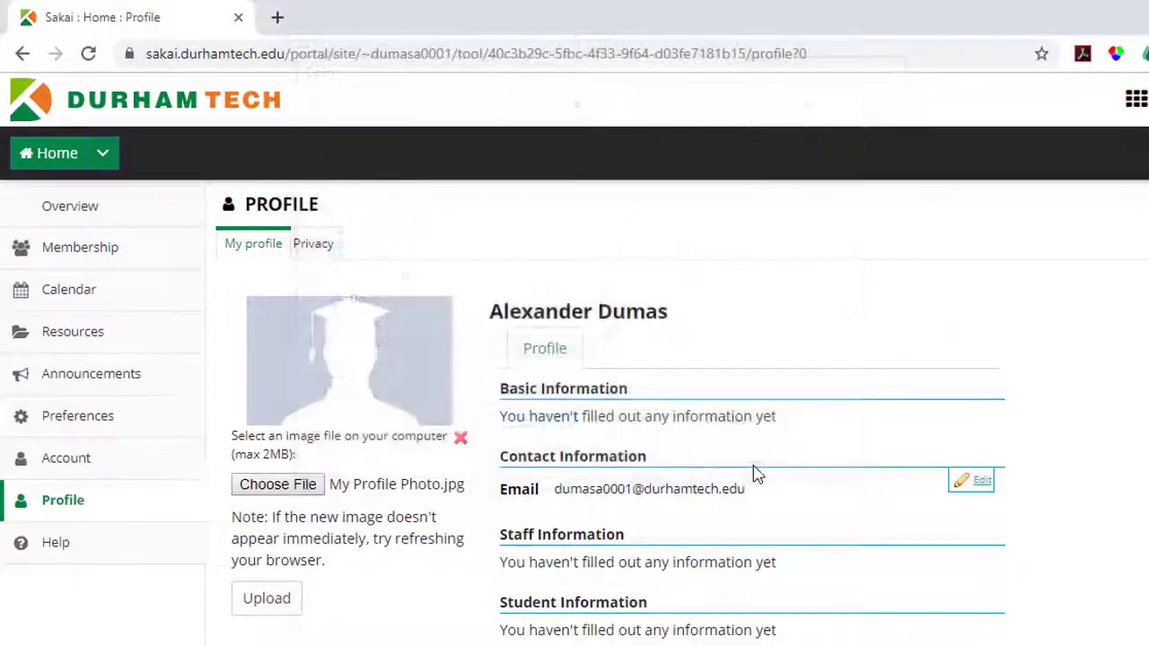
pyautogui.click(270, 602)
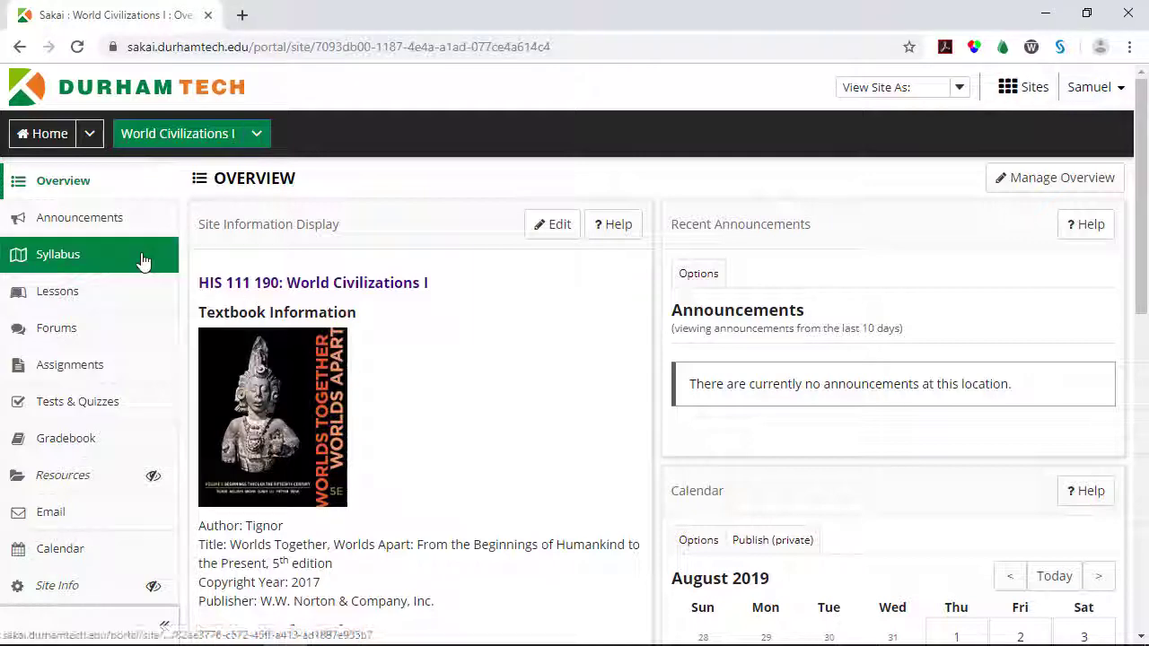
# - View the HIS 111 Fall 2019 course syllabus and the Week 1 (Aug 12 - Aug 18) lesson
pyautogui.click(142, 259)
pyautogui.click(376, 272)
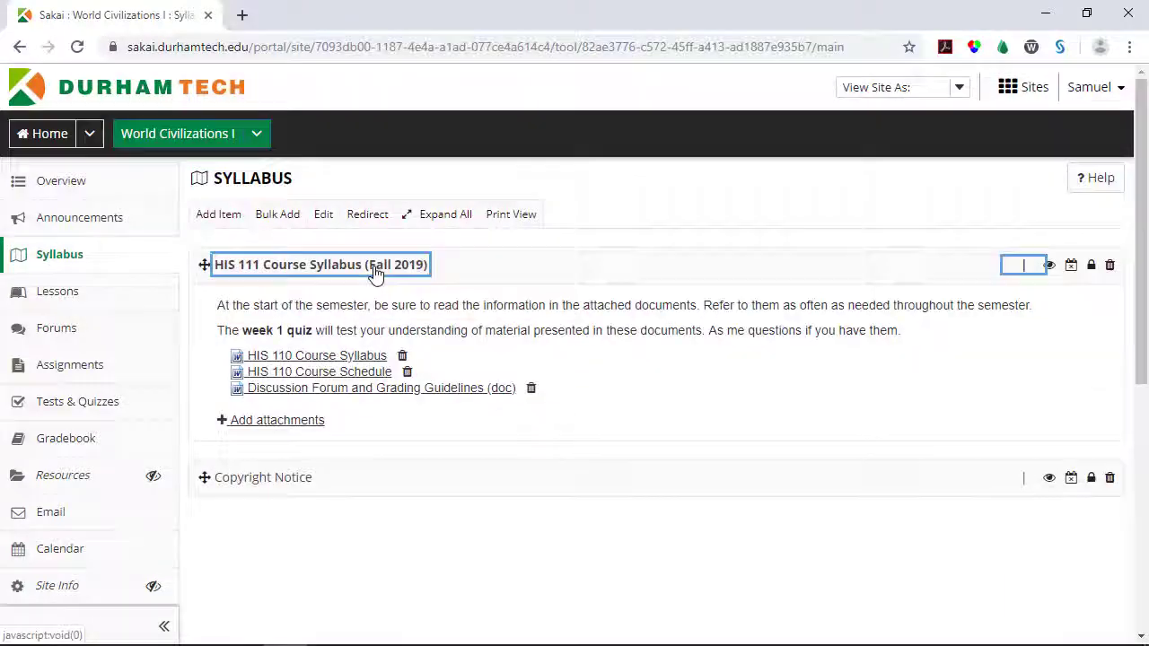
pyautogui.click(159, 305)
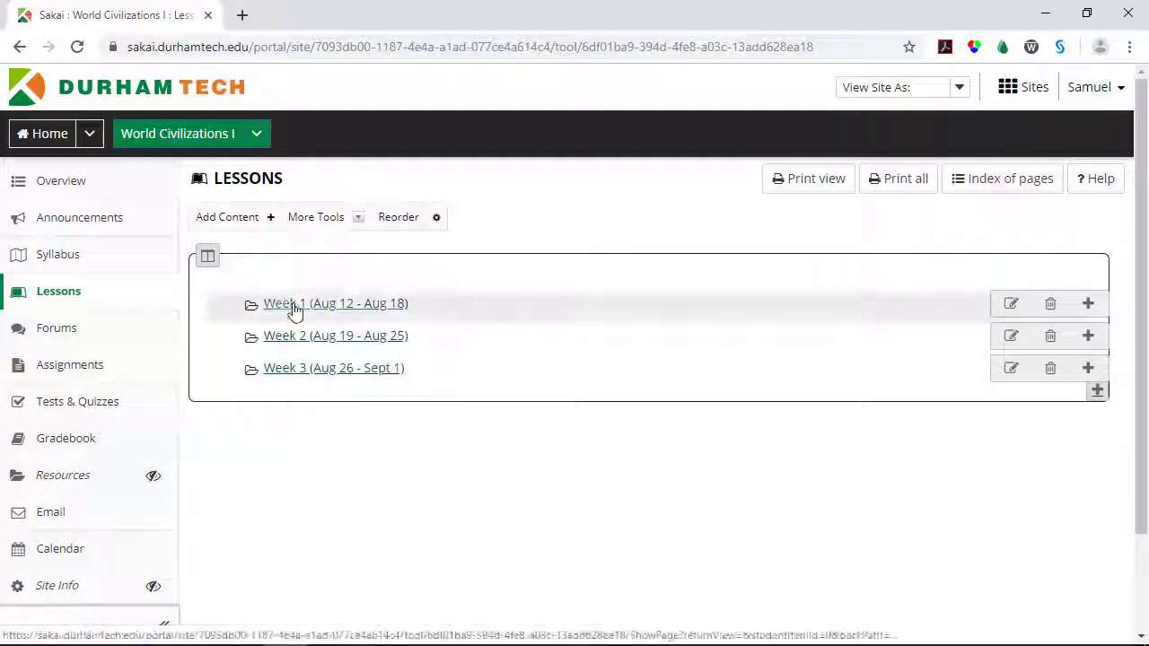
pyautogui.click(293, 305)
pyautogui.scroll(-3, 485, 404)
pyautogui.scroll(-3, 575, 430)
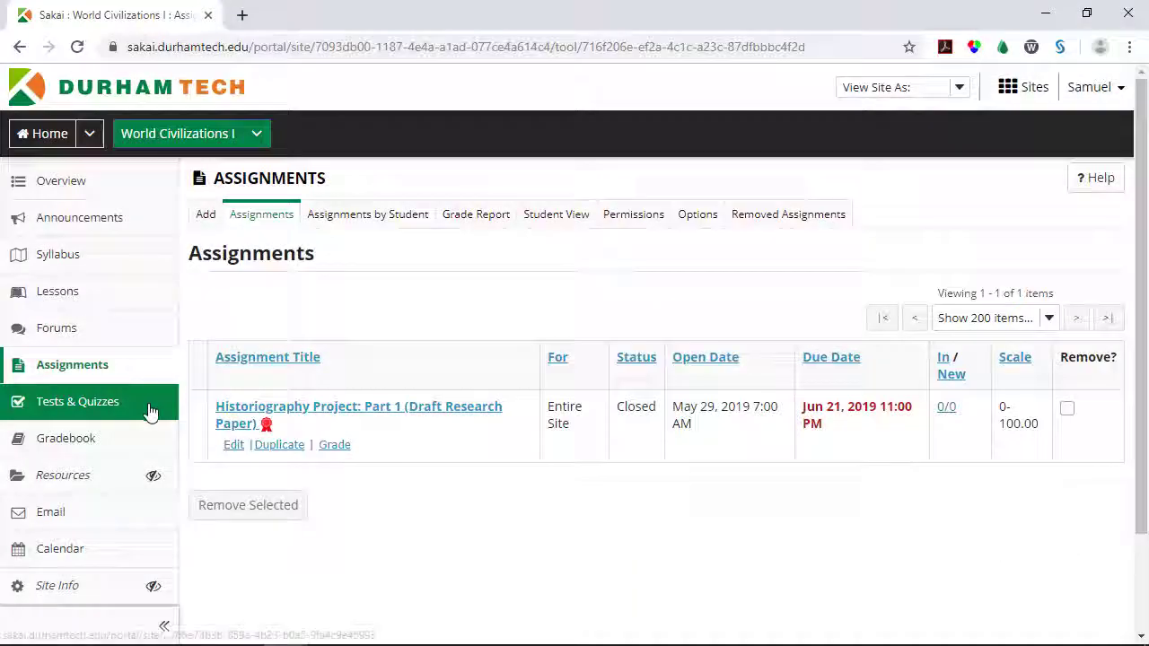
# - Look through the course's Tests & Quizzes and its Gradebook
pyautogui.click(150, 410)
pyautogui.click(139, 442)
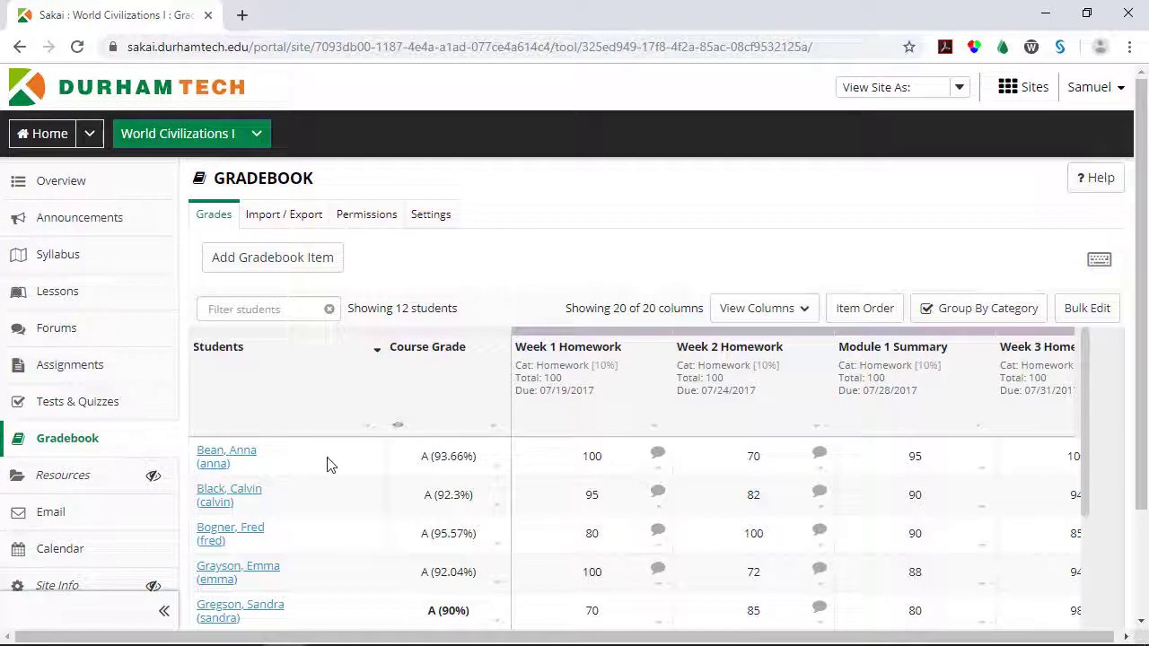
pyautogui.scroll(-5, 328, 464)
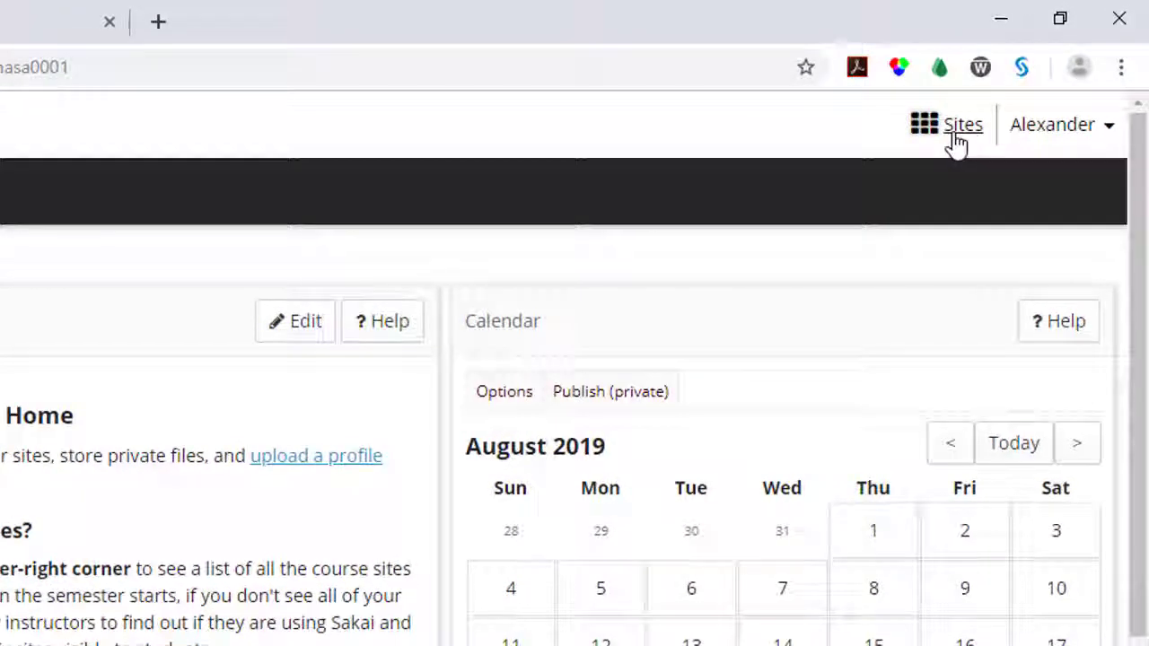
# - Star World Civilizations I in the Sites list, close the list, and reload to update favorites
pyautogui.click(951, 137)
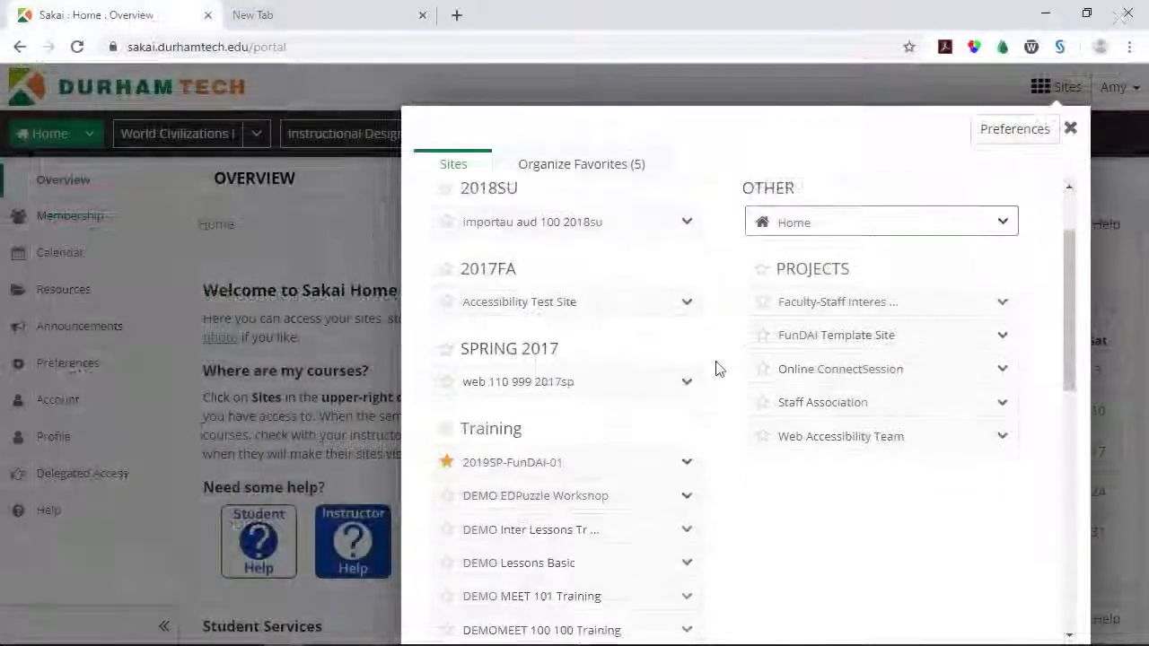
pyautogui.scroll(-3, 715, 368)
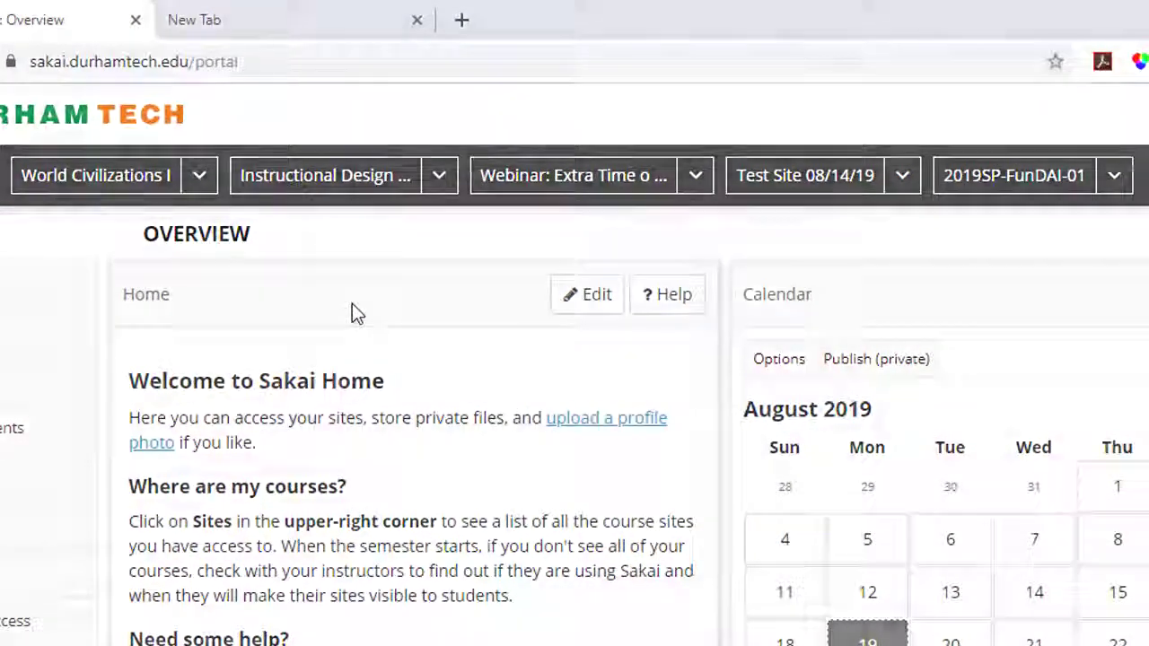
pyautogui.click(974, 123)
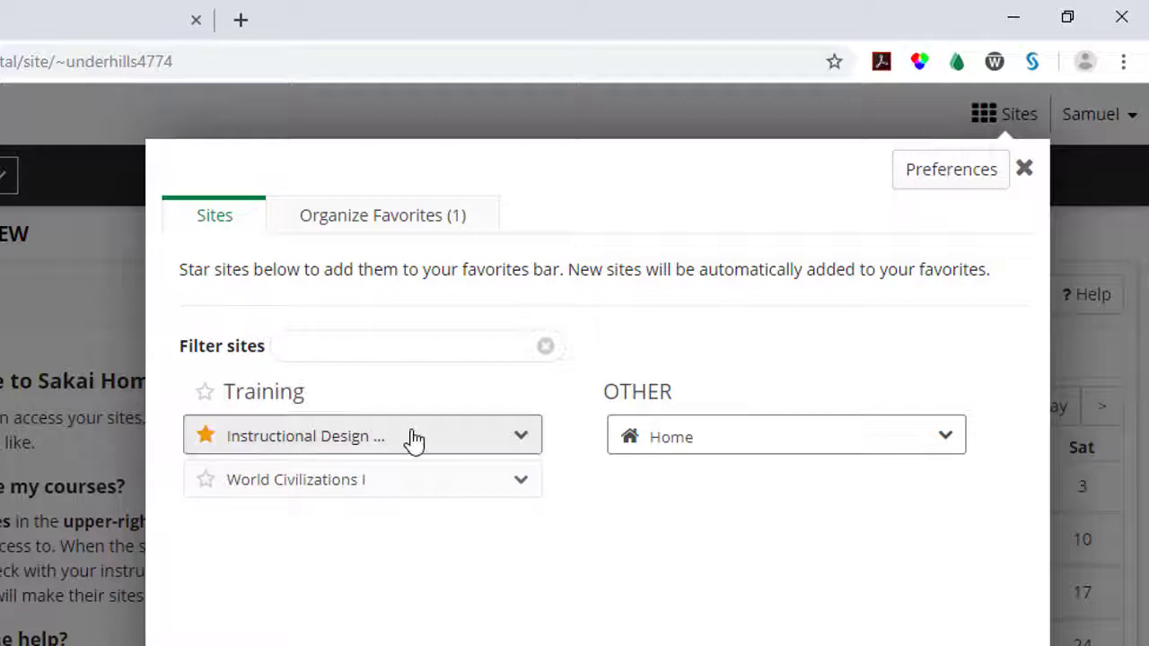
pyautogui.click(206, 480)
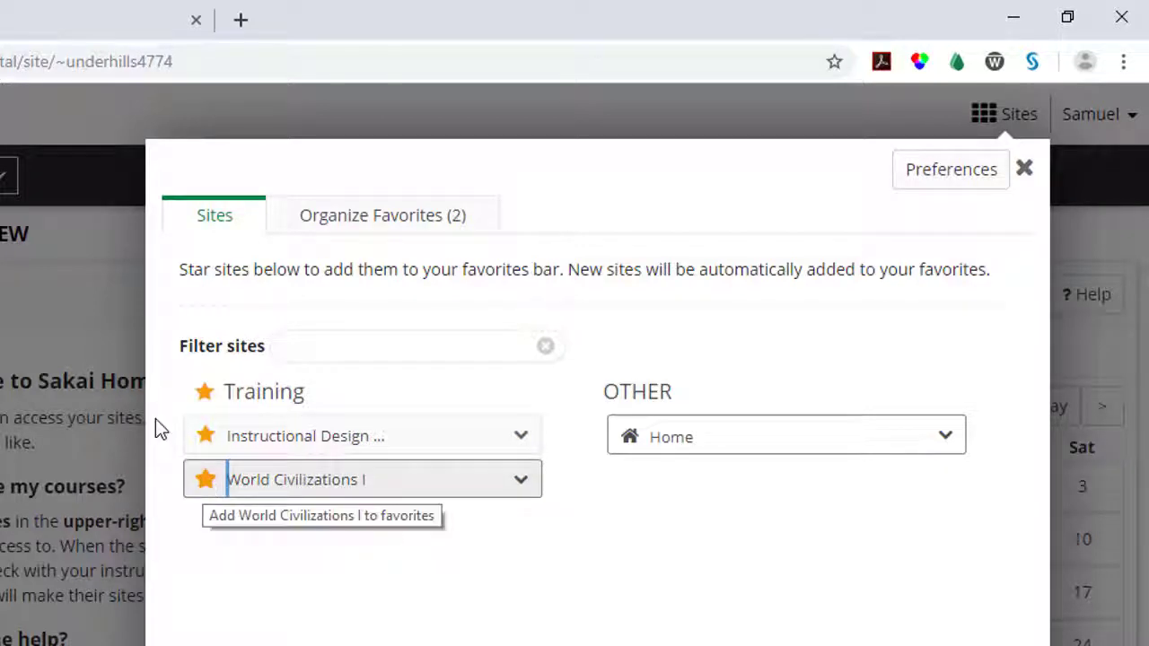
pyautogui.click(88, 325)
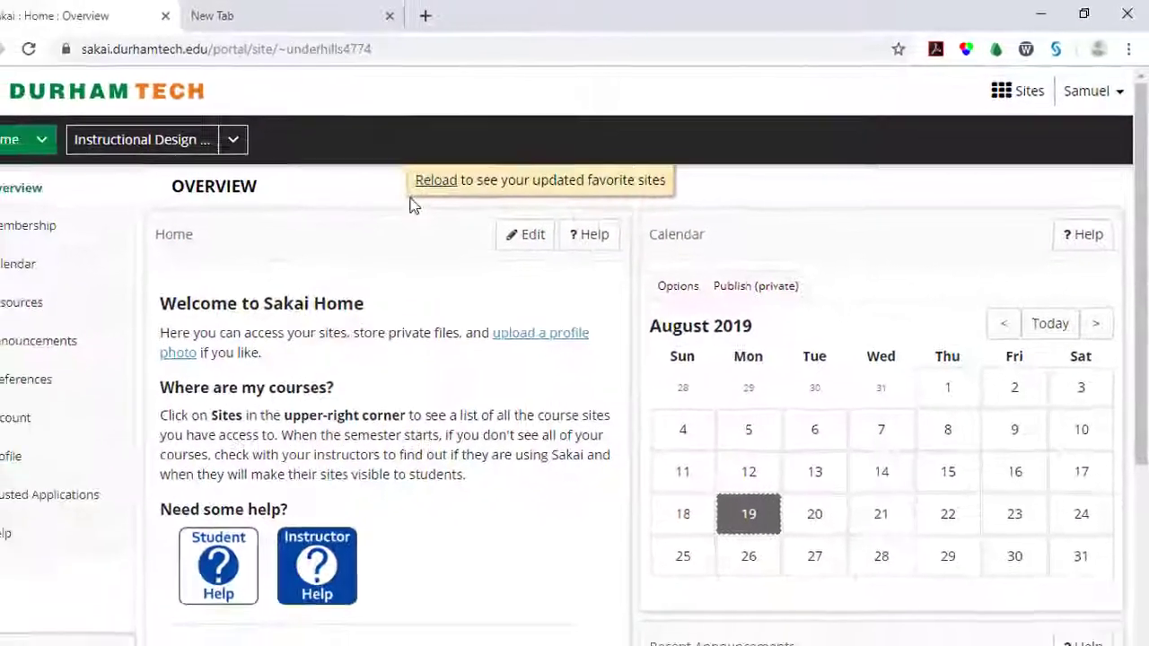
pyautogui.click(431, 182)
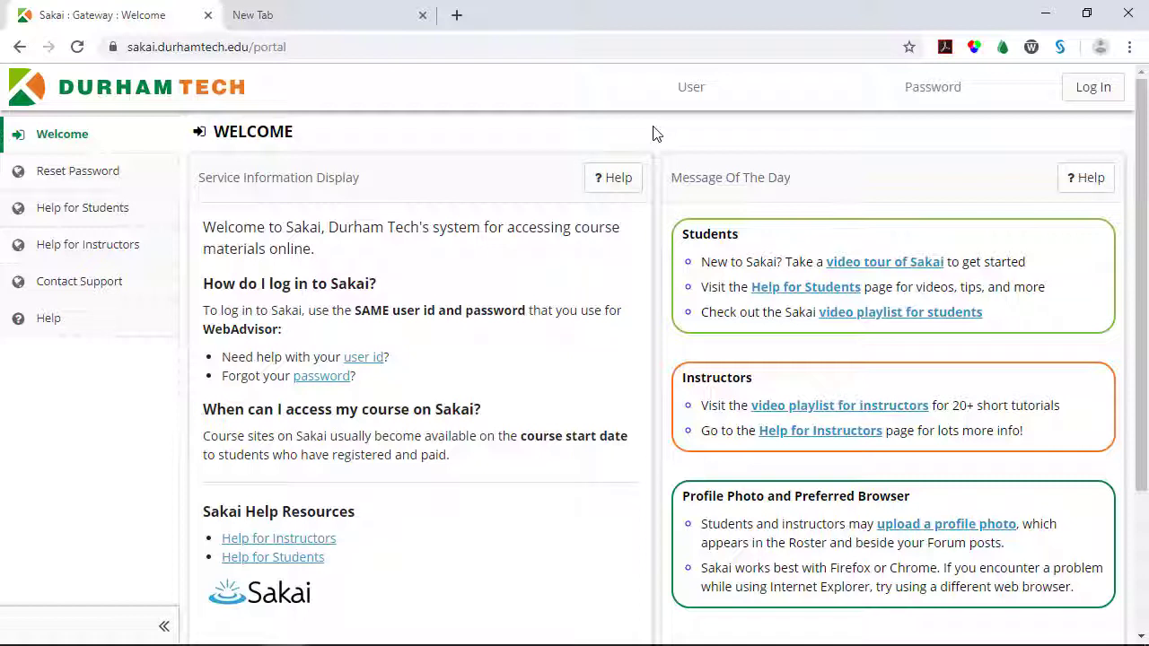
# - Log in with the student user ID and password, then open the Intro to Sakai site from Sites
pyautogui.click(705, 87)
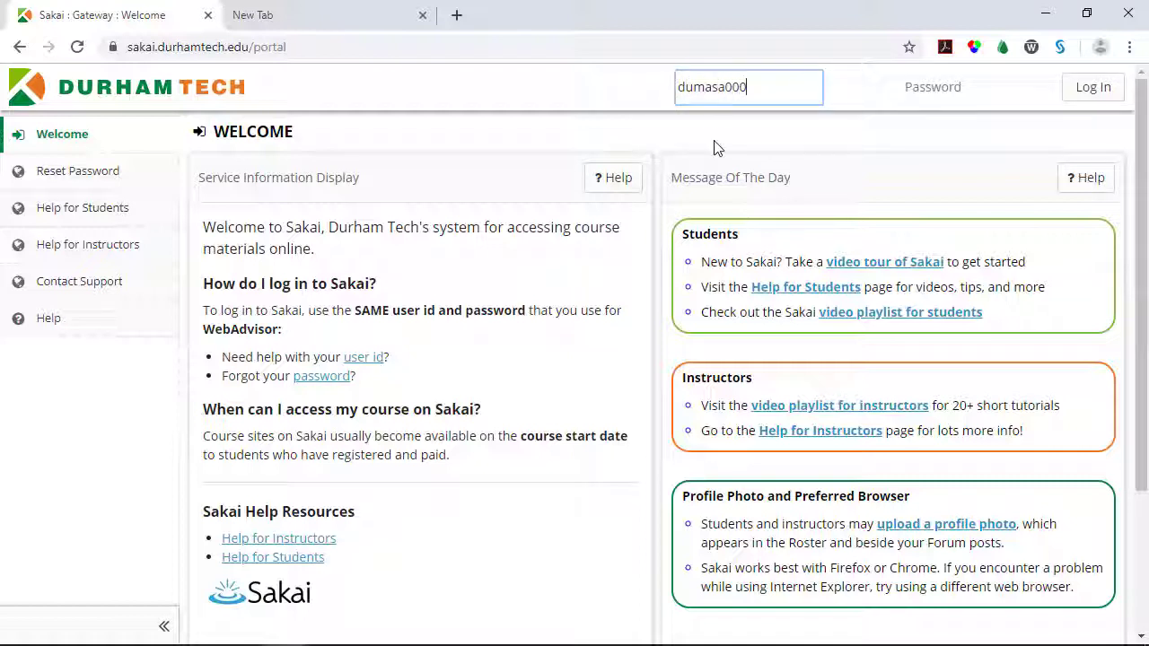
pyautogui.press('Tab')
pyautogui.write('•••••')
pyautogui.press('Return')
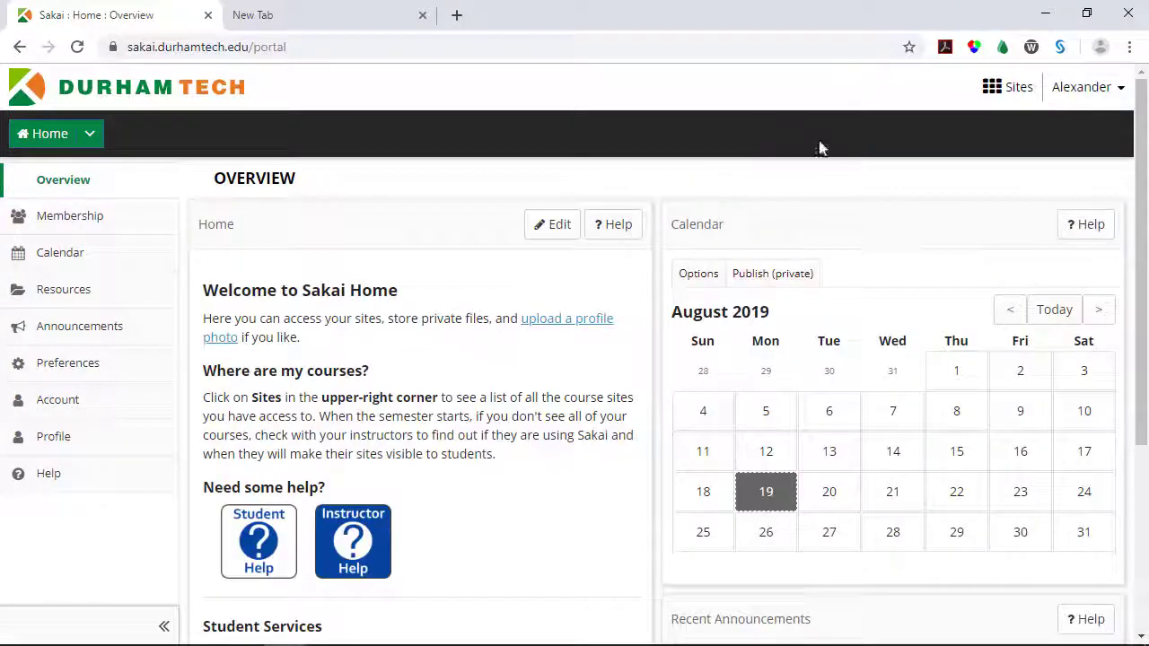
pyautogui.click(1013, 96)
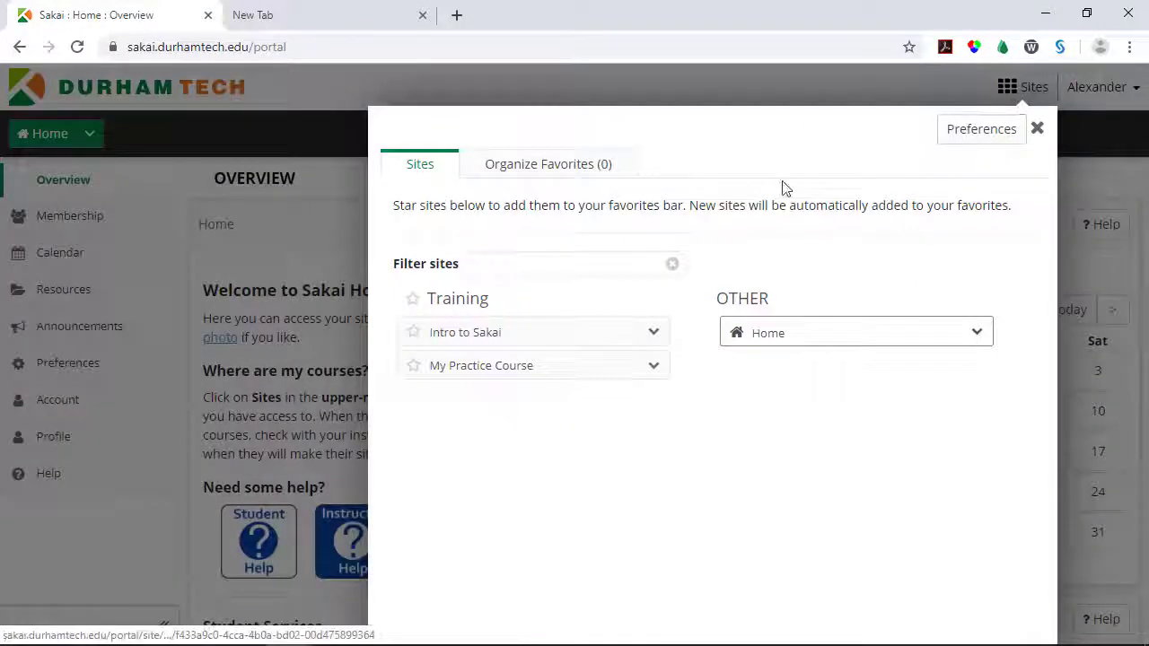
pyautogui.click(515, 333)
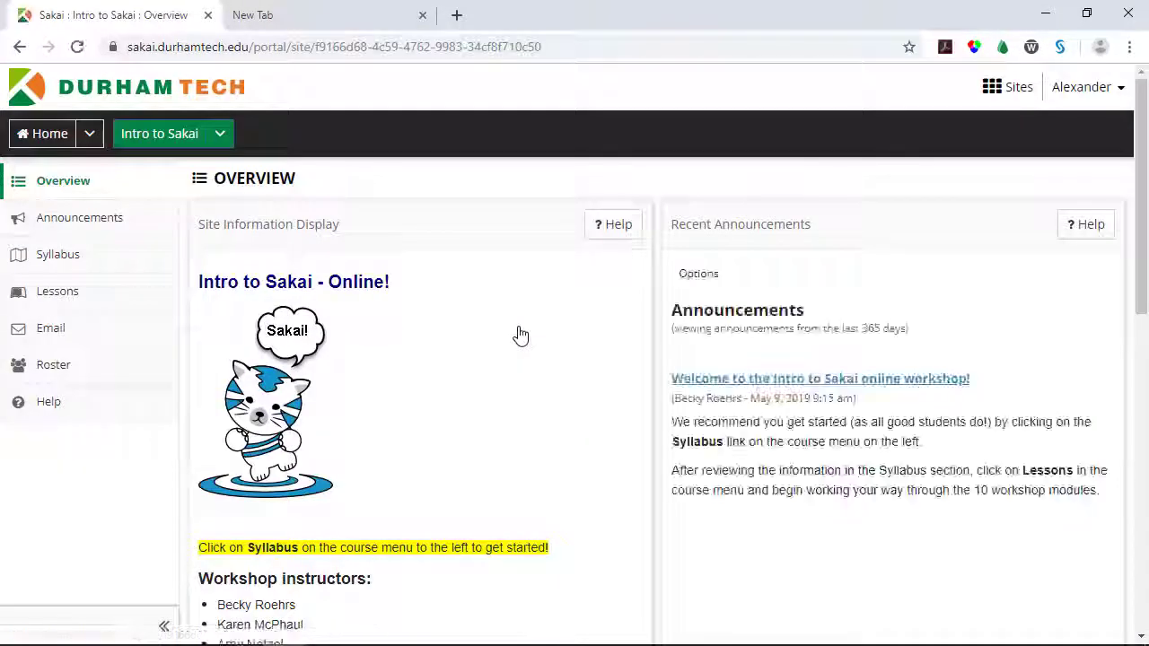